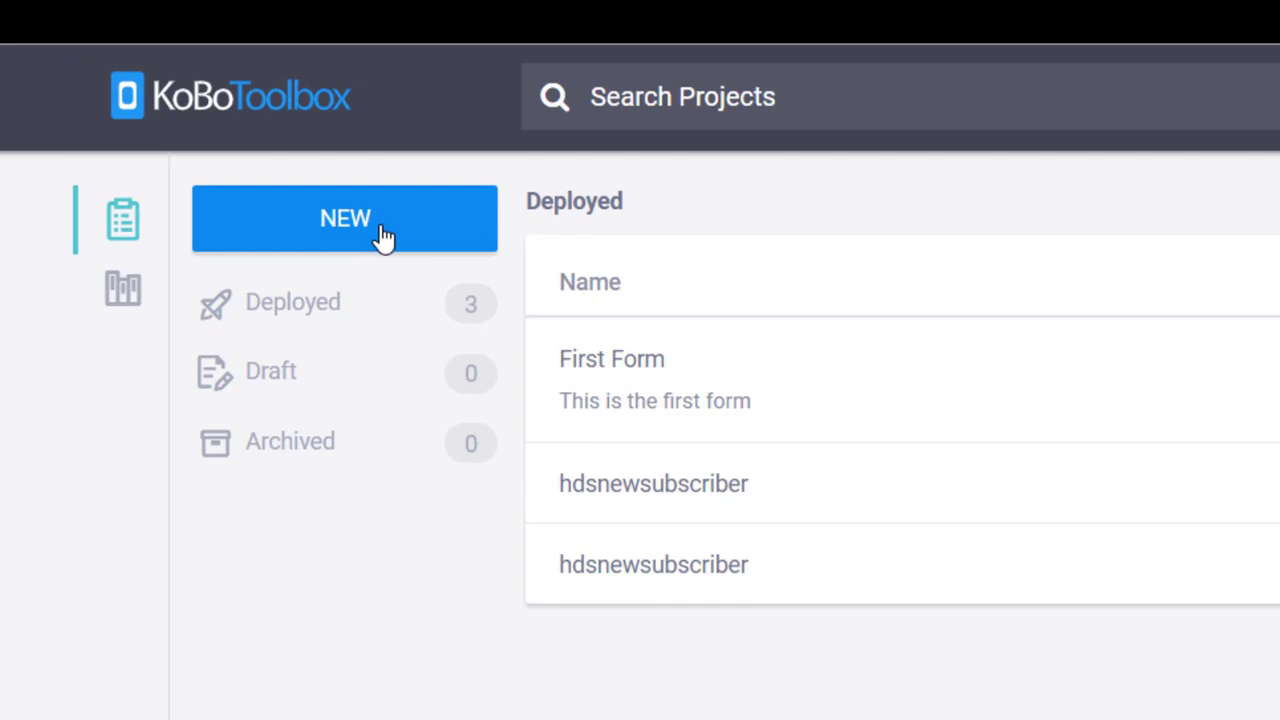
# Step: Start a new project from scratch named 'GPS Question'
pyautogui.click(385, 237)
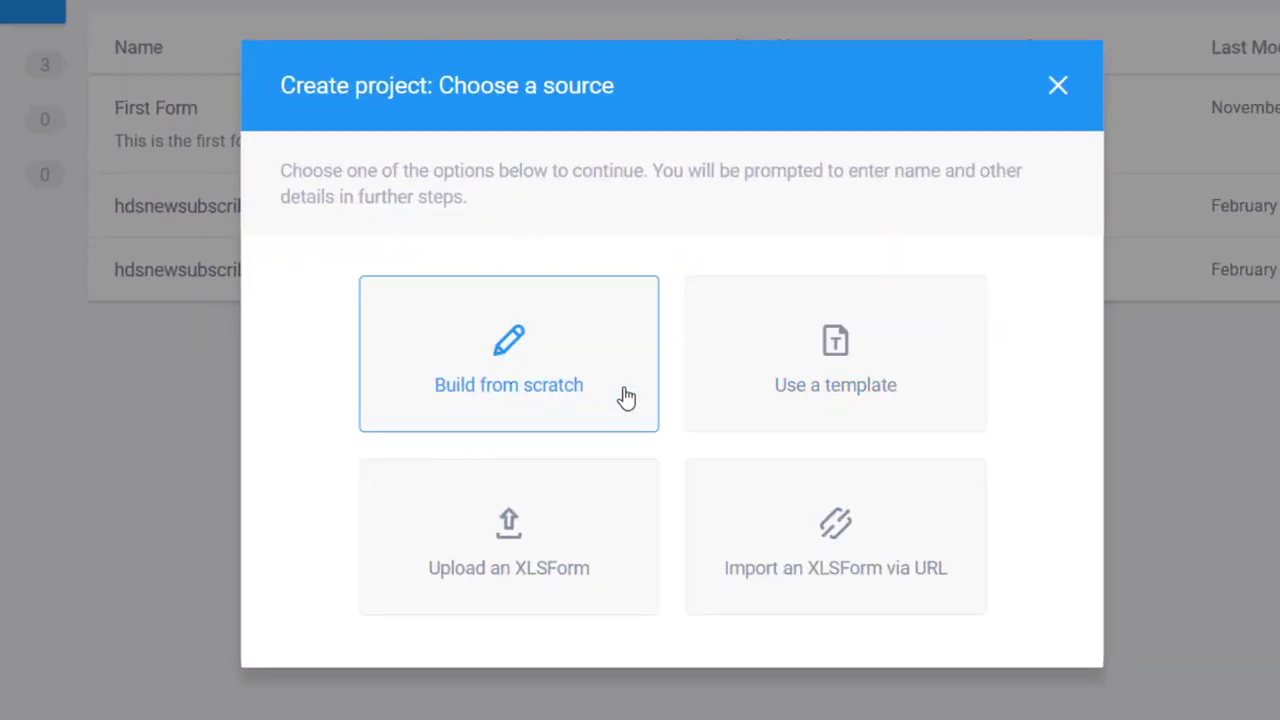
pyautogui.click(514, 368)
pyautogui.click(448, 200)
pyautogui.write('GPS')
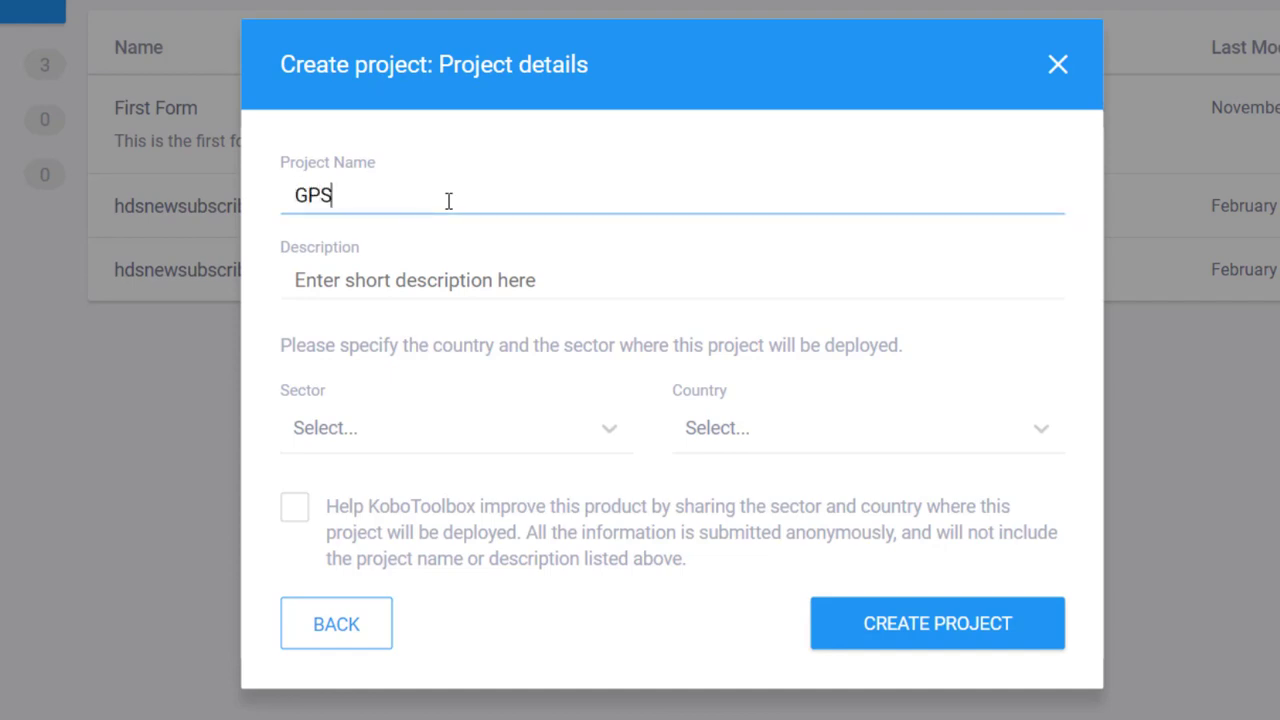
pyautogui.write(' Question')
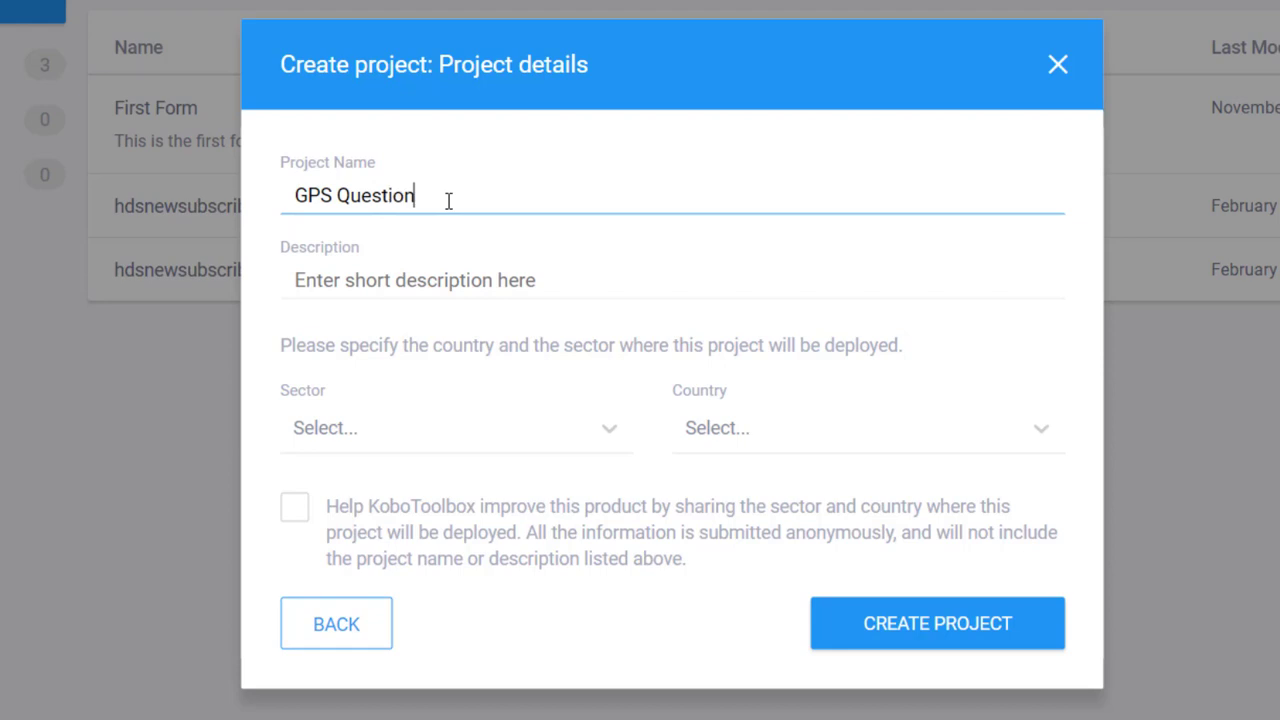
# Step: Set the sector to Other and the country to United Kingdom, then create the project
pyautogui.click(376, 427)
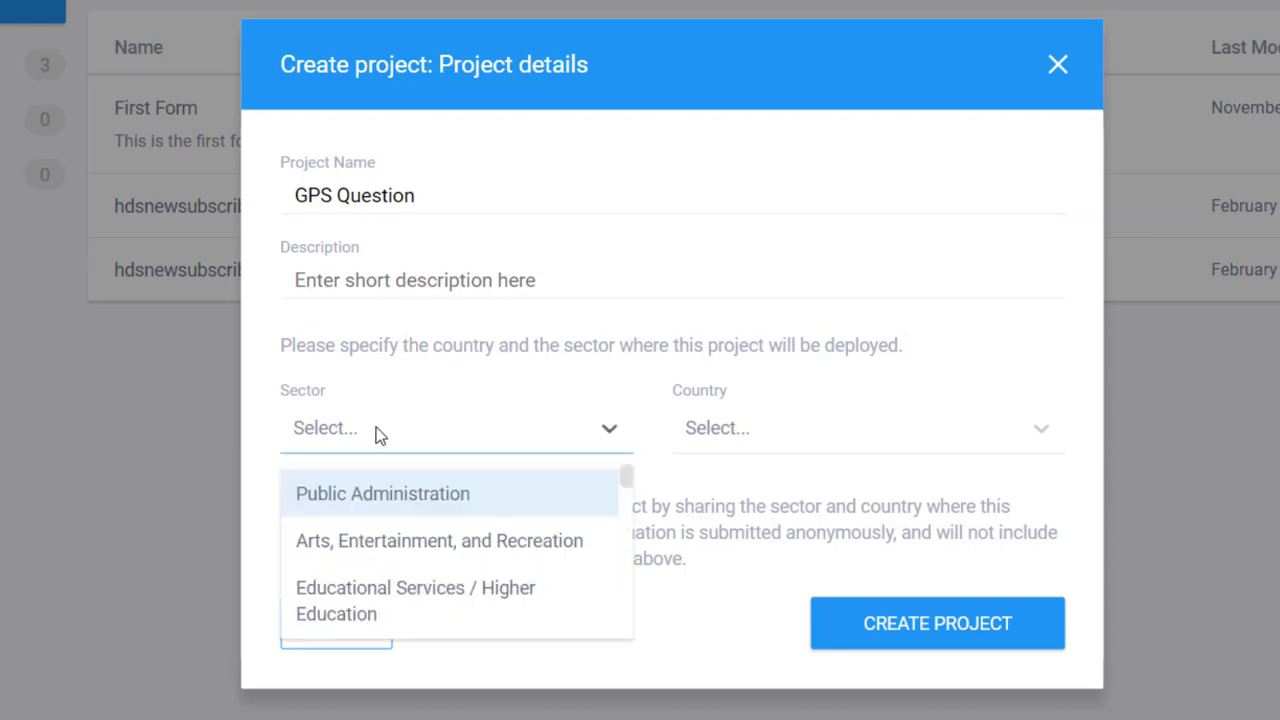
pyautogui.write('oth')
pyautogui.click(393, 493)
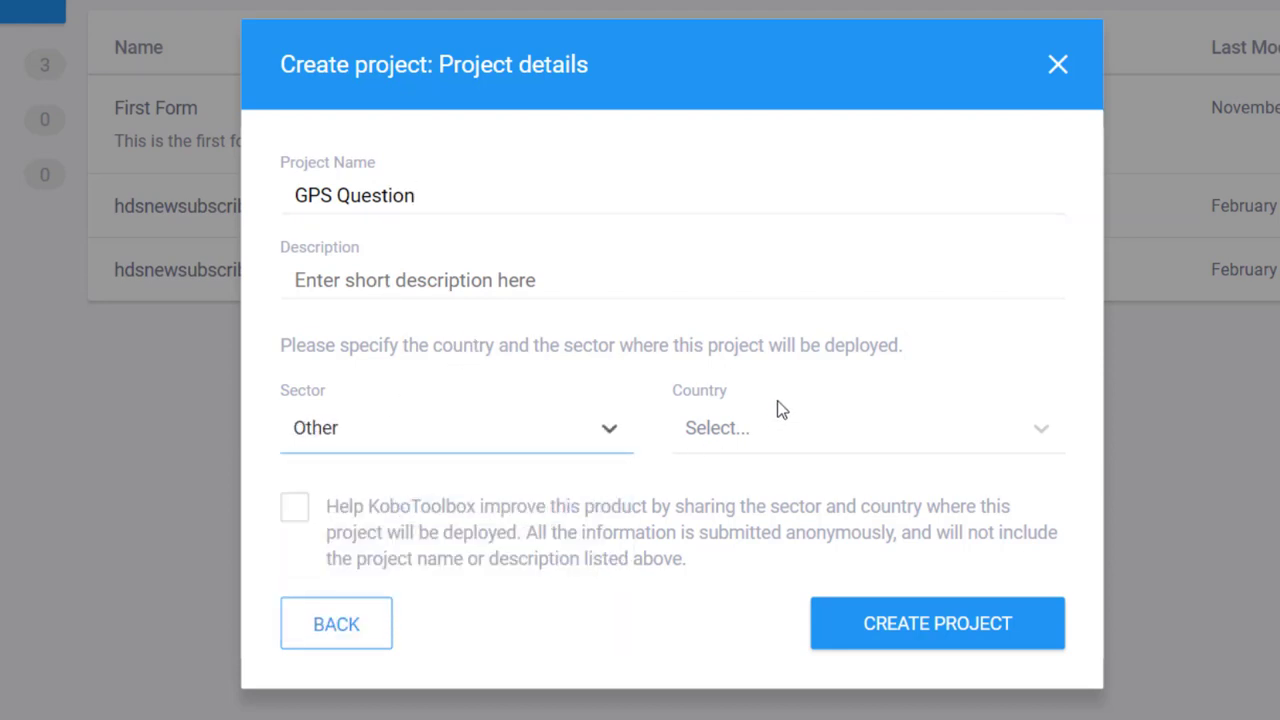
pyautogui.click(758, 440)
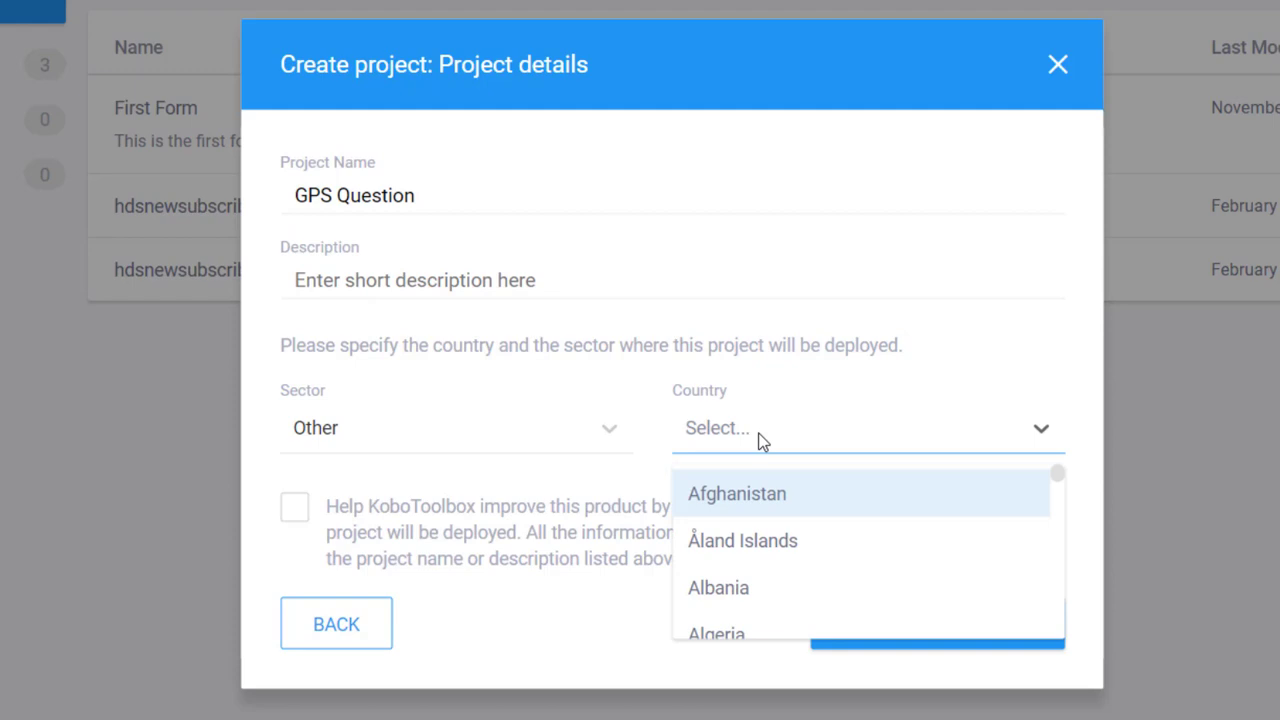
pyautogui.write('united')
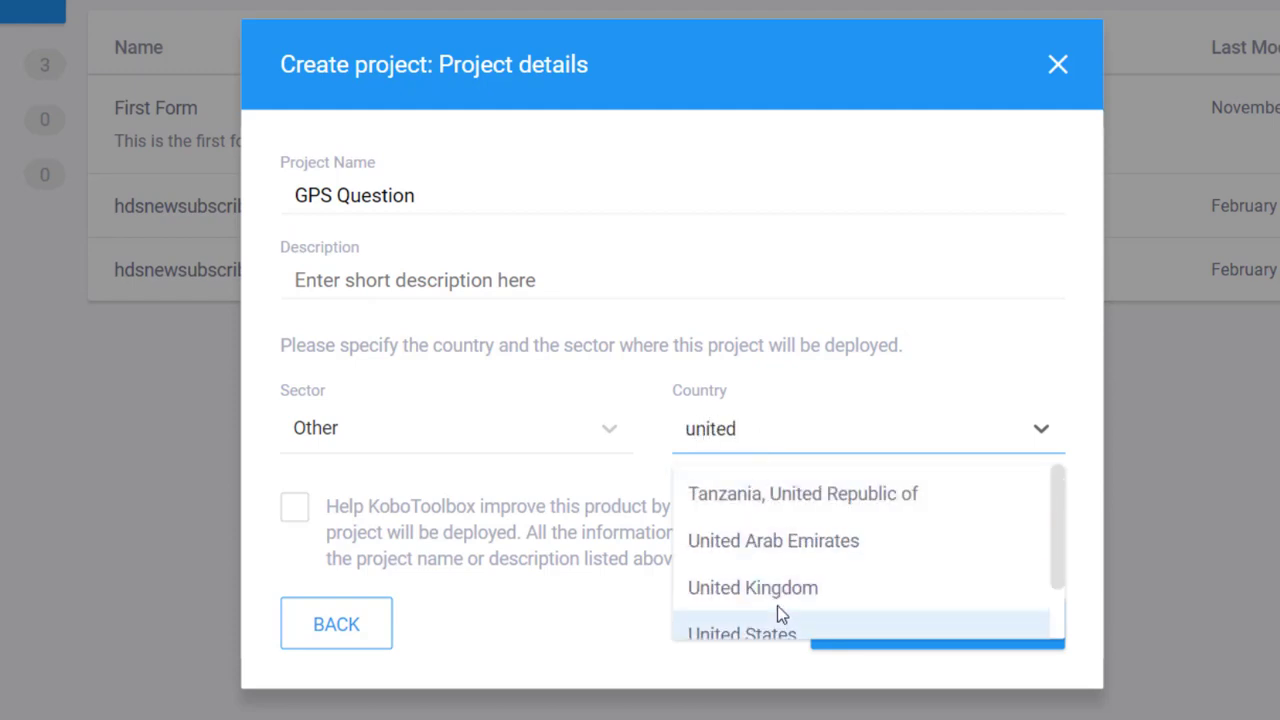
pyautogui.click(777, 598)
pyautogui.click(910, 632)
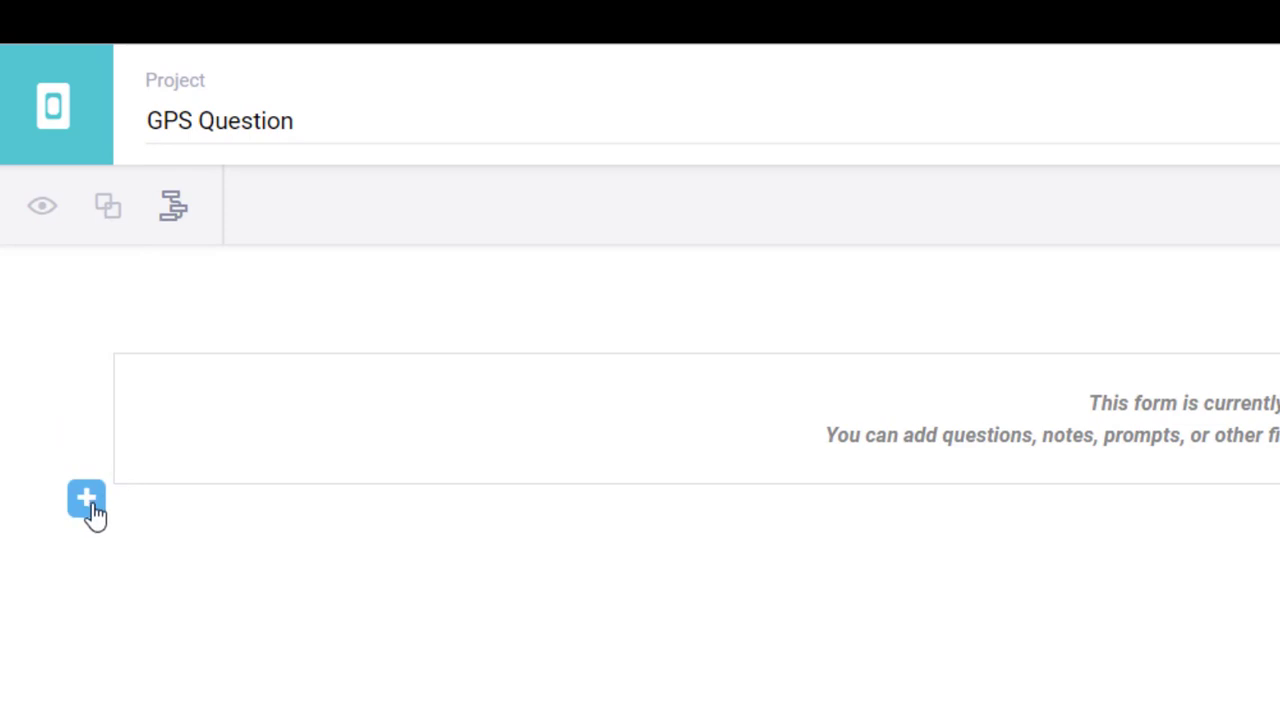
# Step: Add a Point question labelled 'Please collect a GPS point.' to the empty form
pyautogui.click(88, 500)
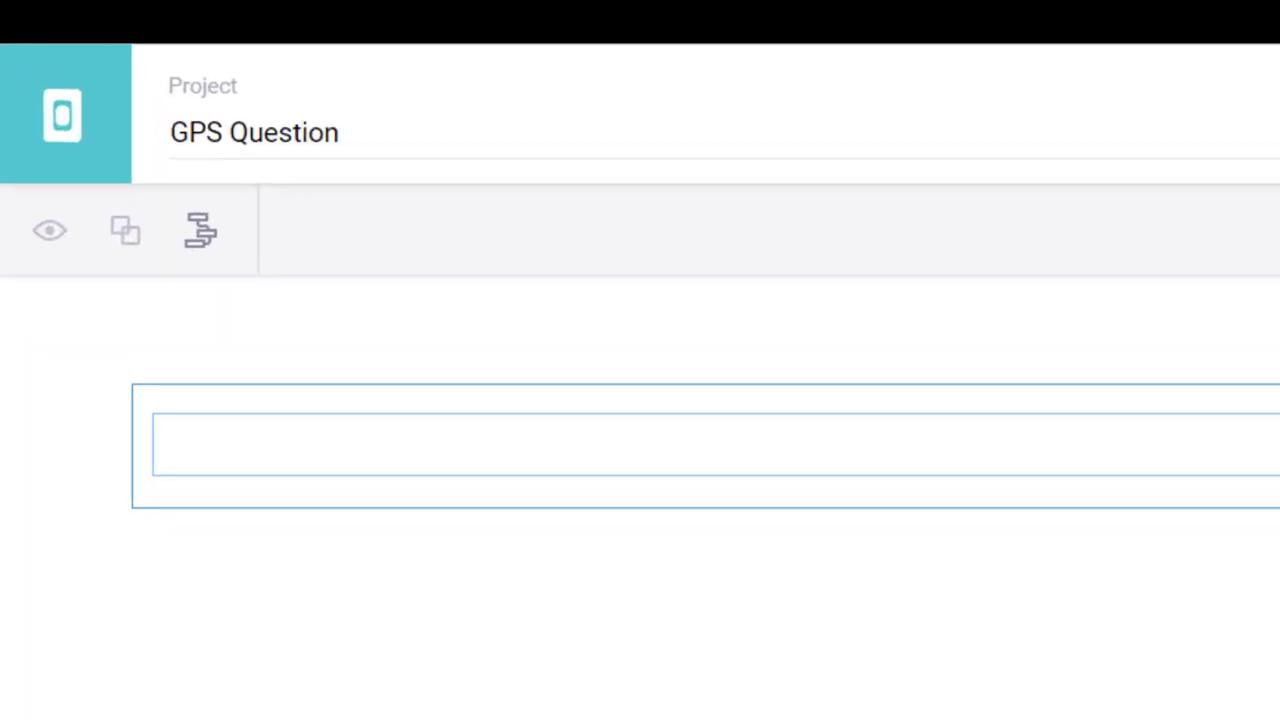
pyautogui.write('Please c')
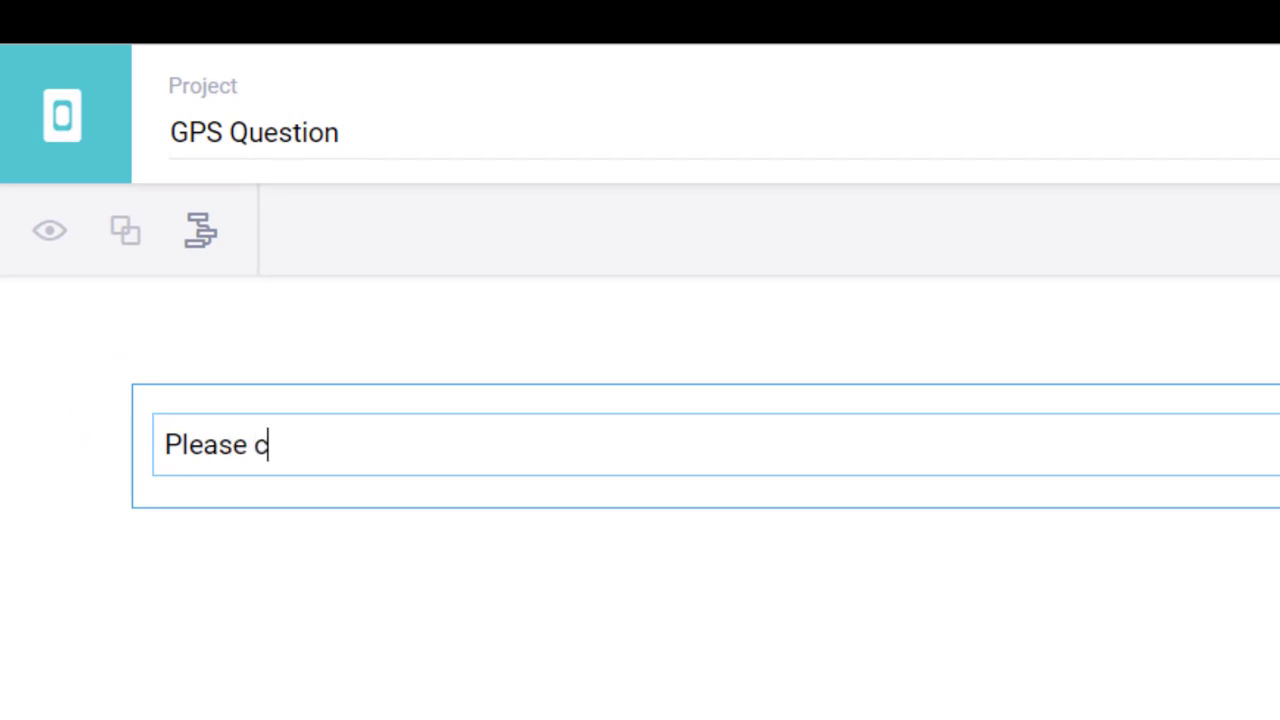
pyautogui.write('ollect a GPS ')
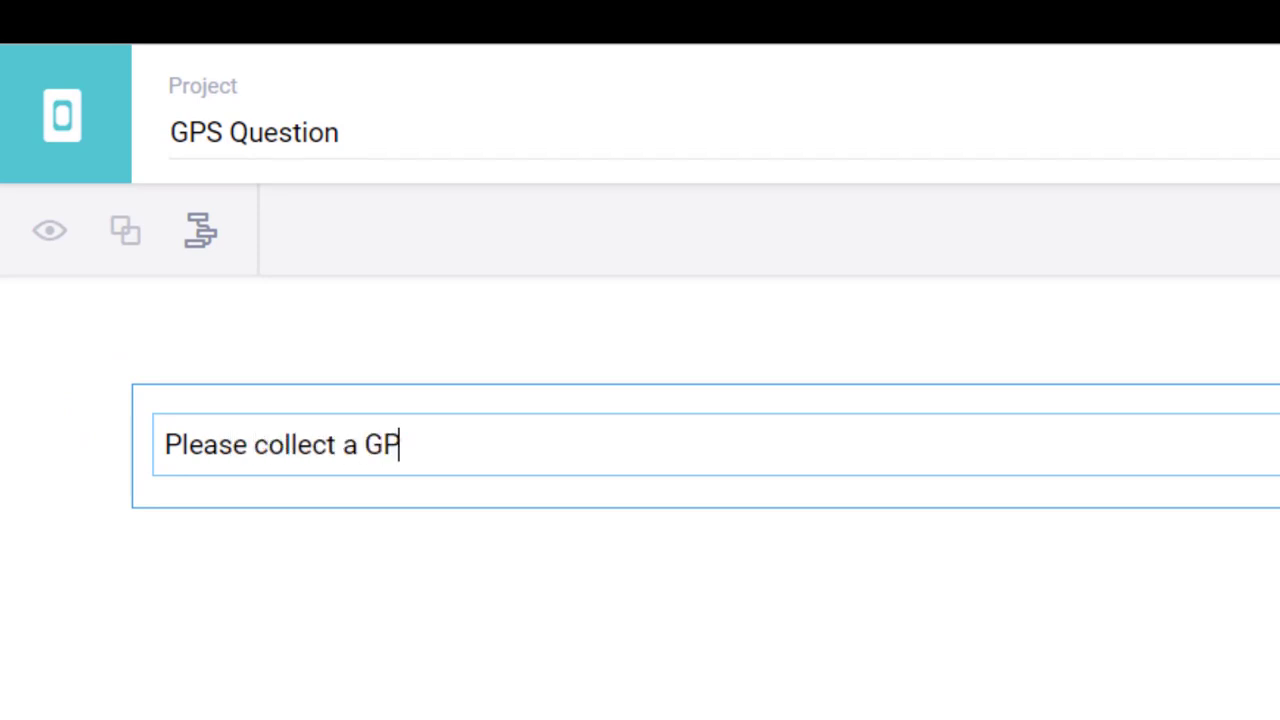
pyautogui.write('point.')
pyautogui.click(1006, 222)
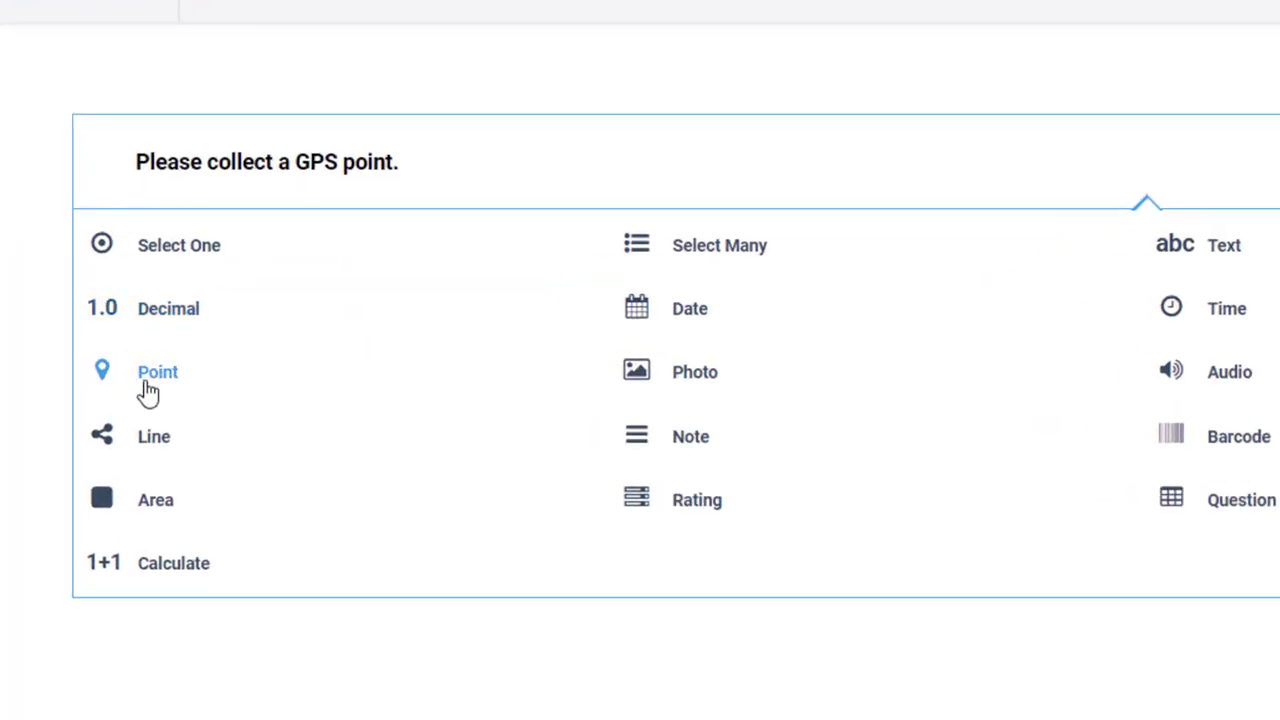
pyautogui.click(146, 385)
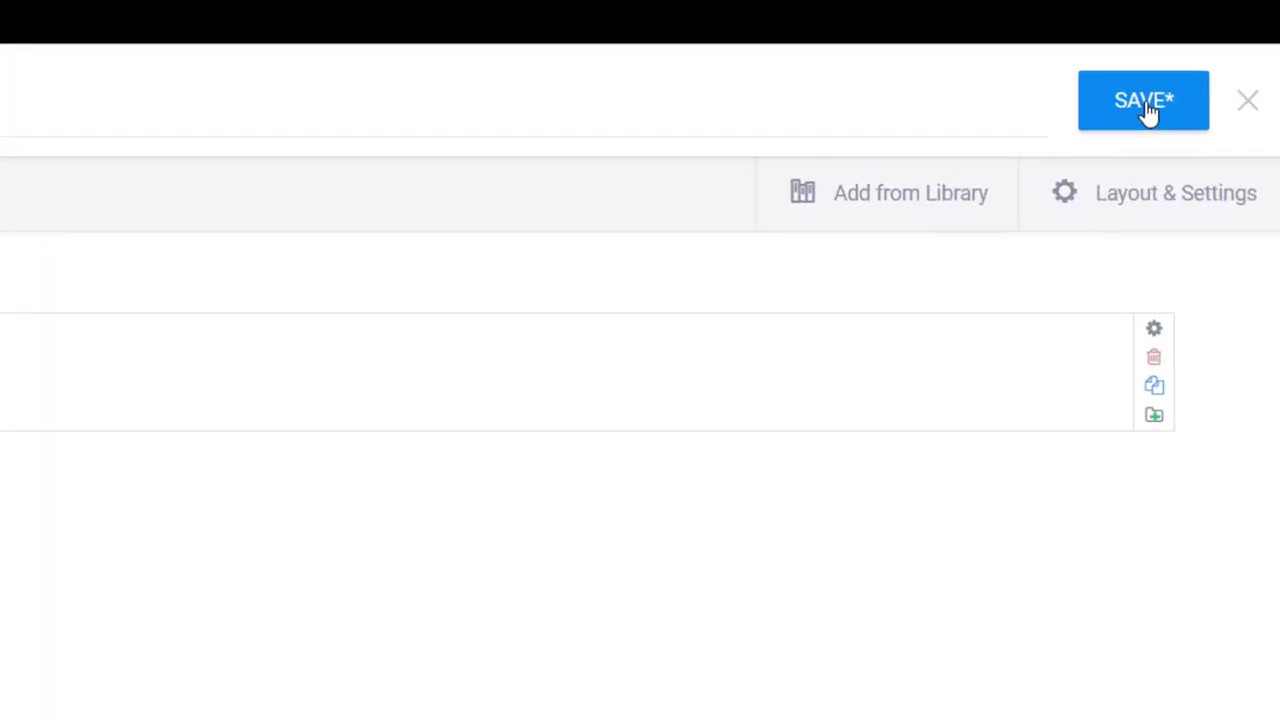
# Step: Save the form, leave Mandatory Response unticked on the GPS question, and save again
pyautogui.click(1148, 112)
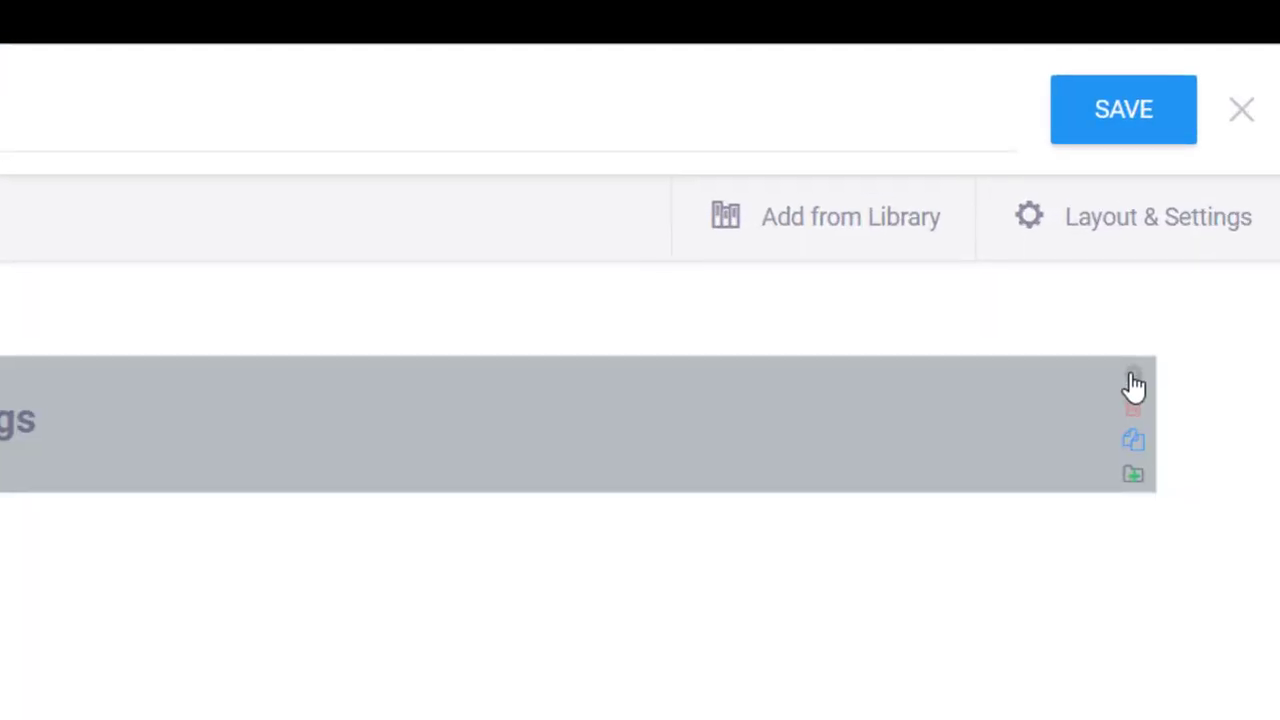
pyautogui.click(1132, 380)
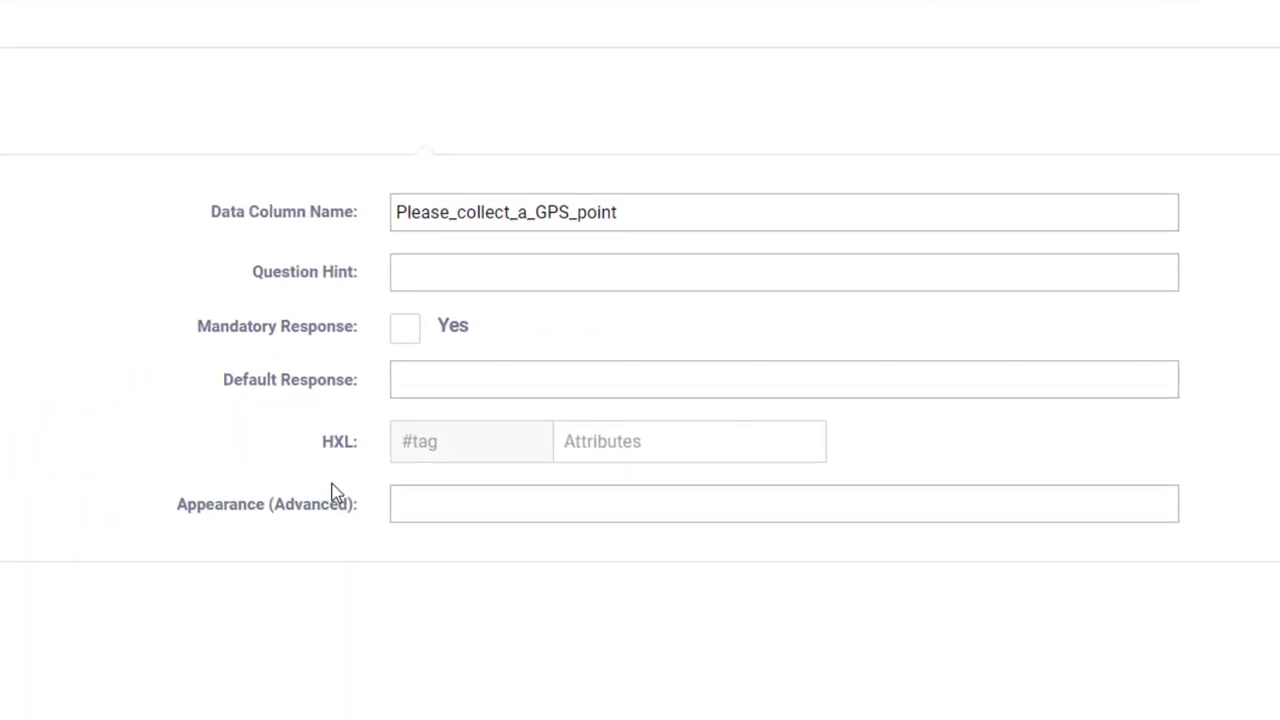
pyautogui.click(406, 334)
pyautogui.click(402, 338)
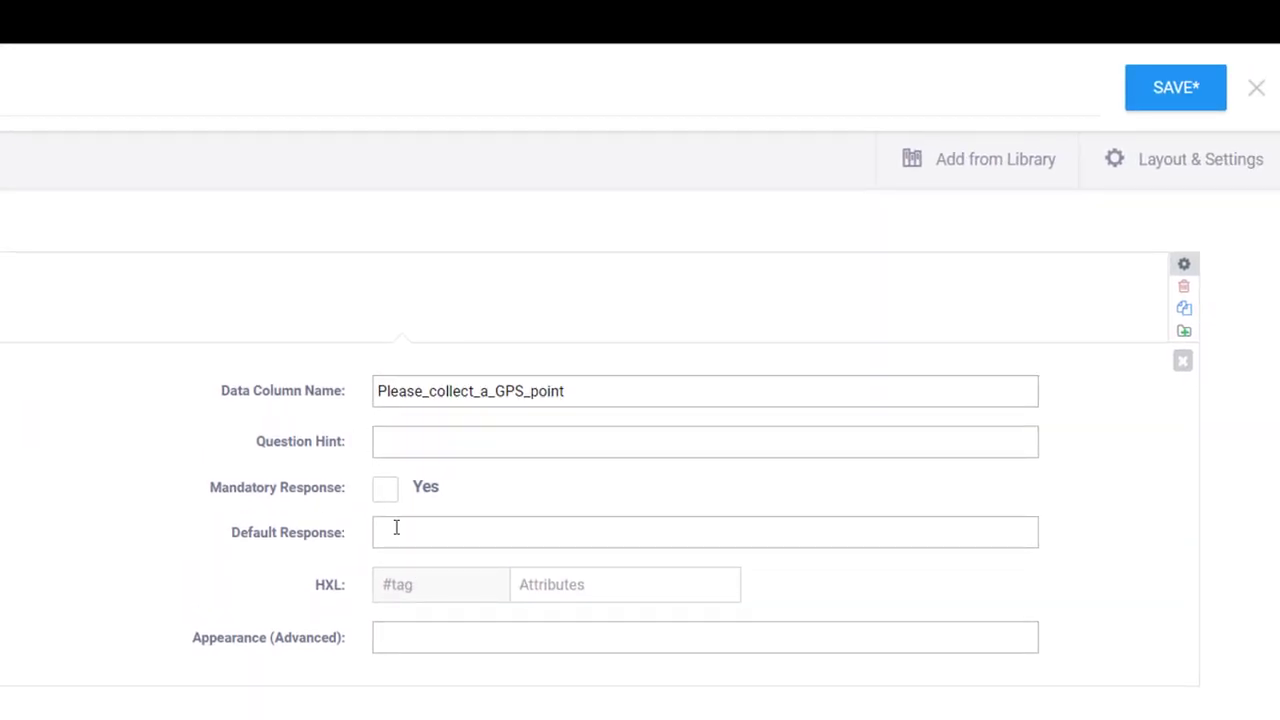
pyautogui.click(1175, 90)
# Step: Close the form editor and deploy the form as version v1, dismissing the error message
pyautogui.click(1258, 90)
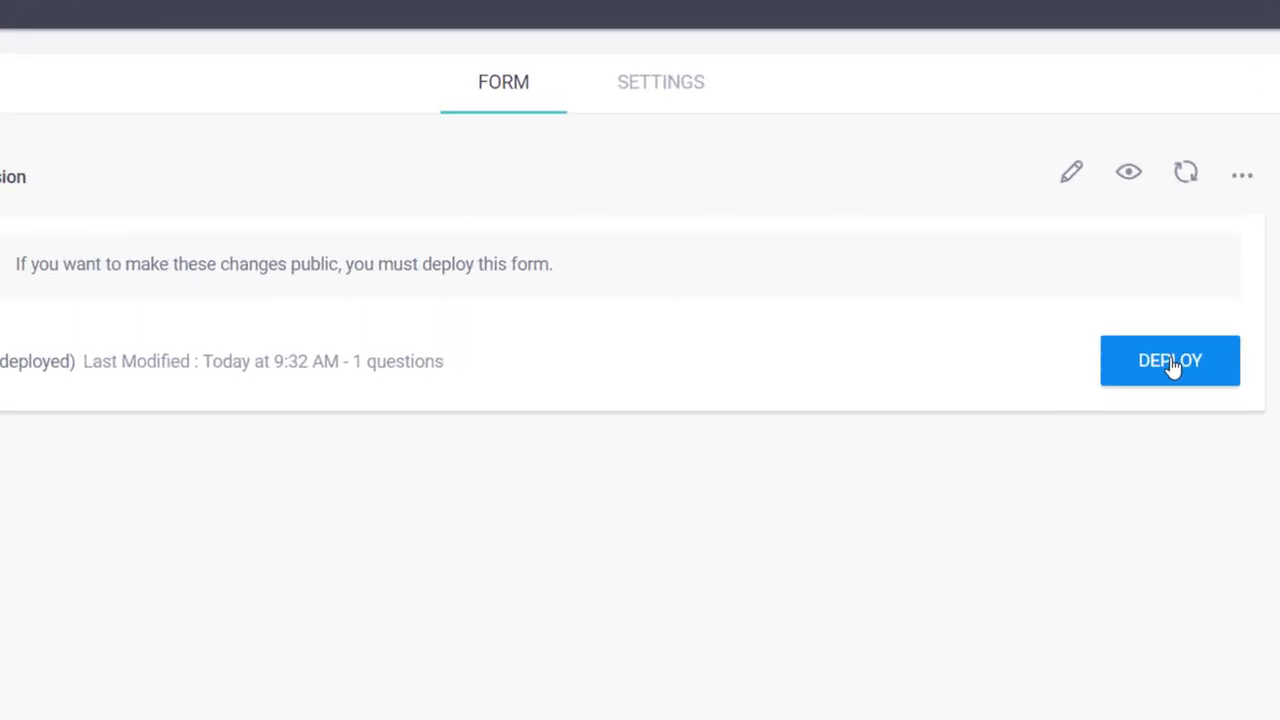
pyautogui.click(1172, 366)
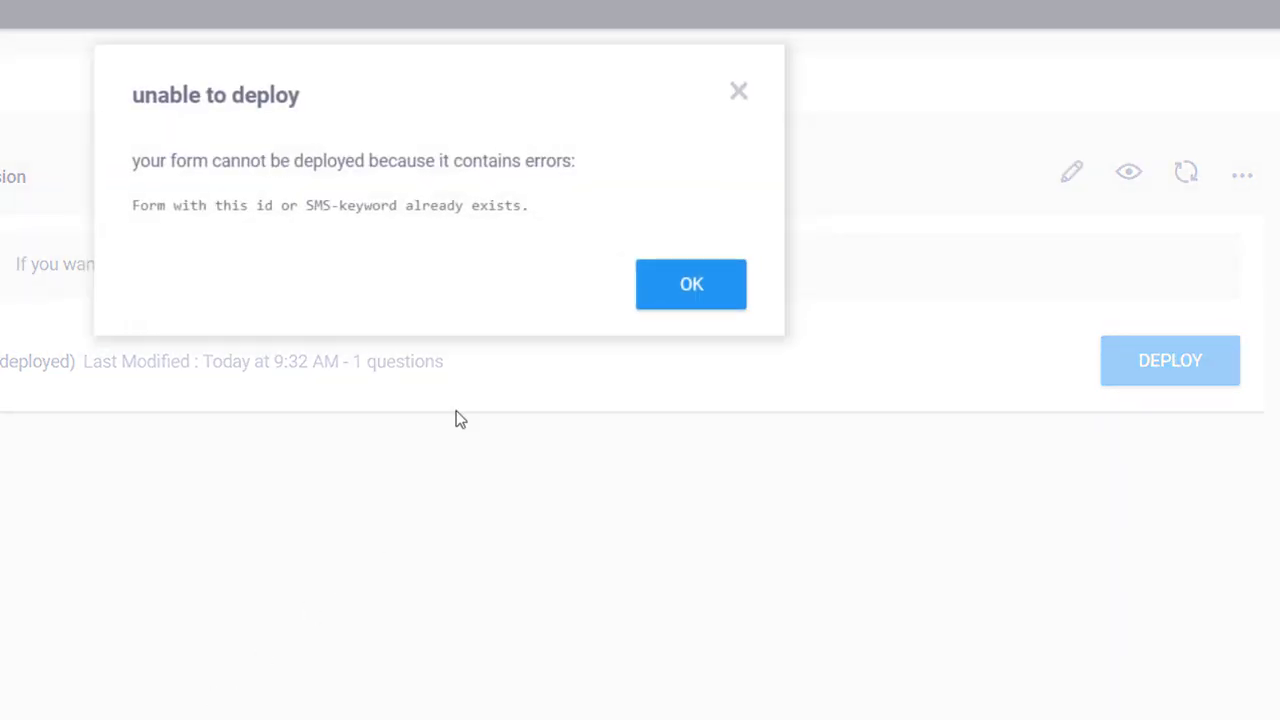
pyautogui.click(692, 286)
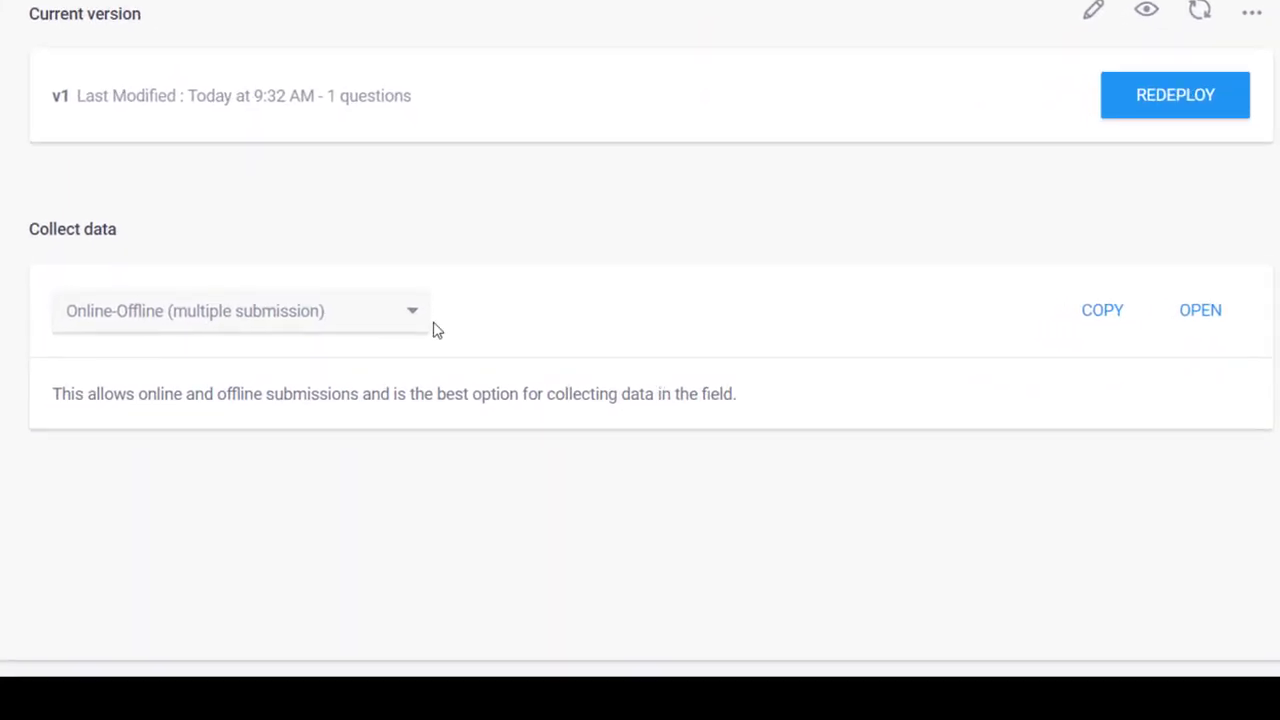
# Step: In the web form, allow location access, fill in the detected current location (accuracy 173 m), and submit
pyautogui.click(1205, 307)
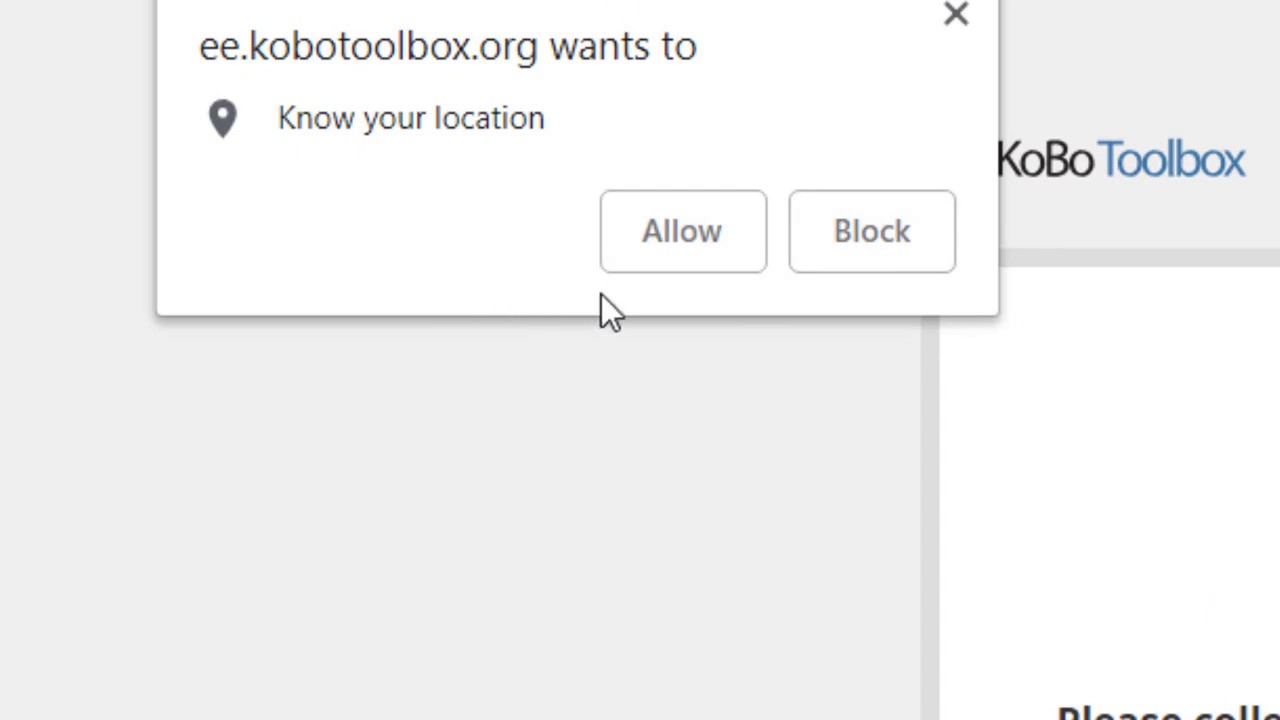
pyautogui.click(680, 232)
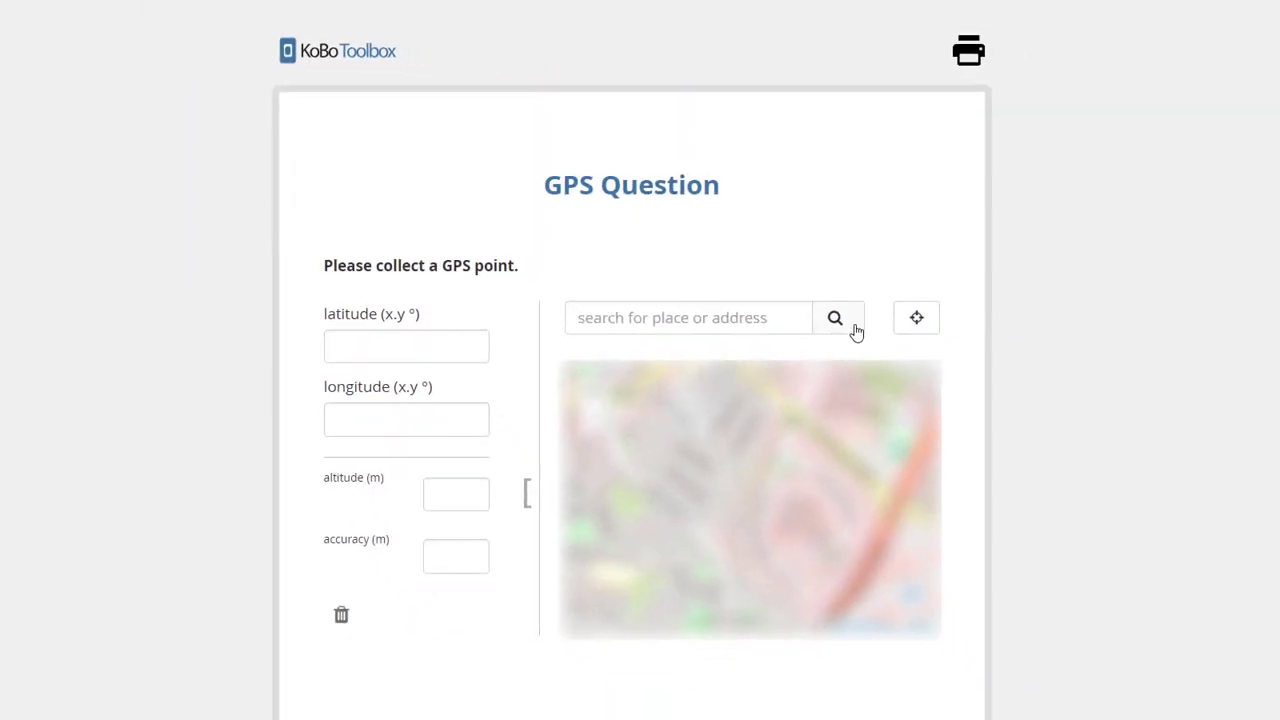
pyautogui.click(920, 326)
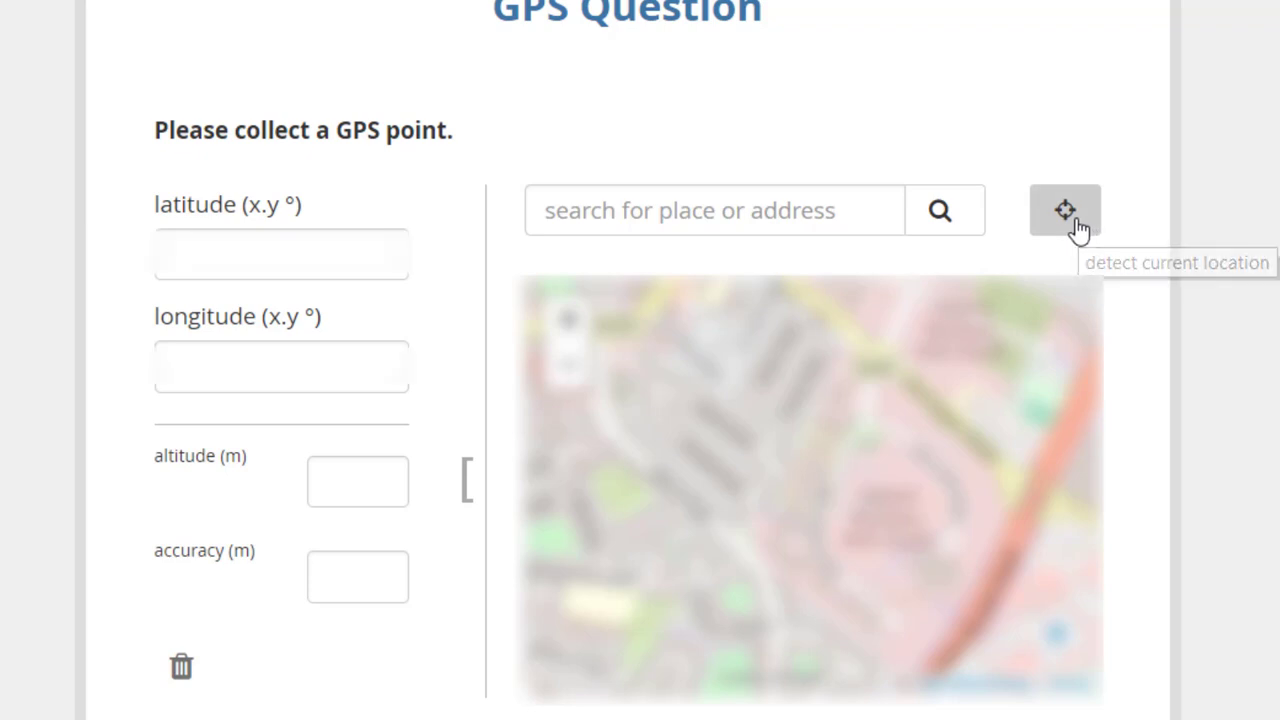
pyautogui.click(1080, 229)
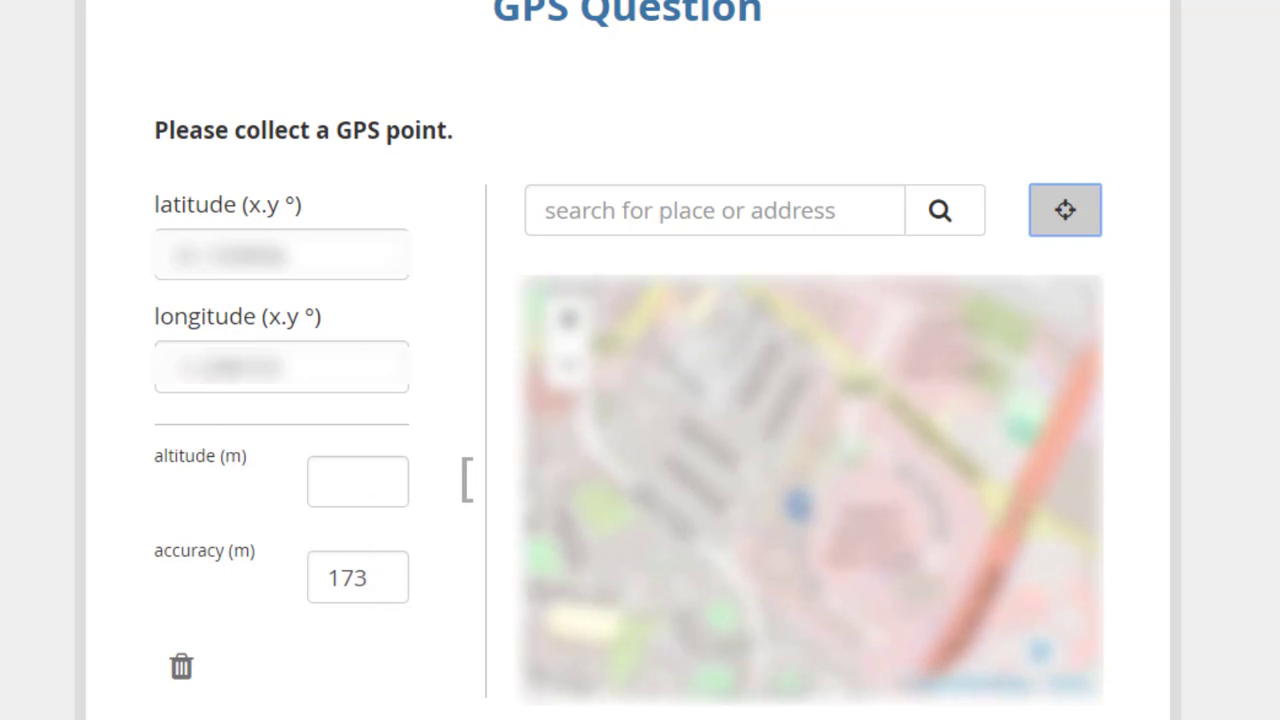
pyautogui.scroll(-4, 640, 400)
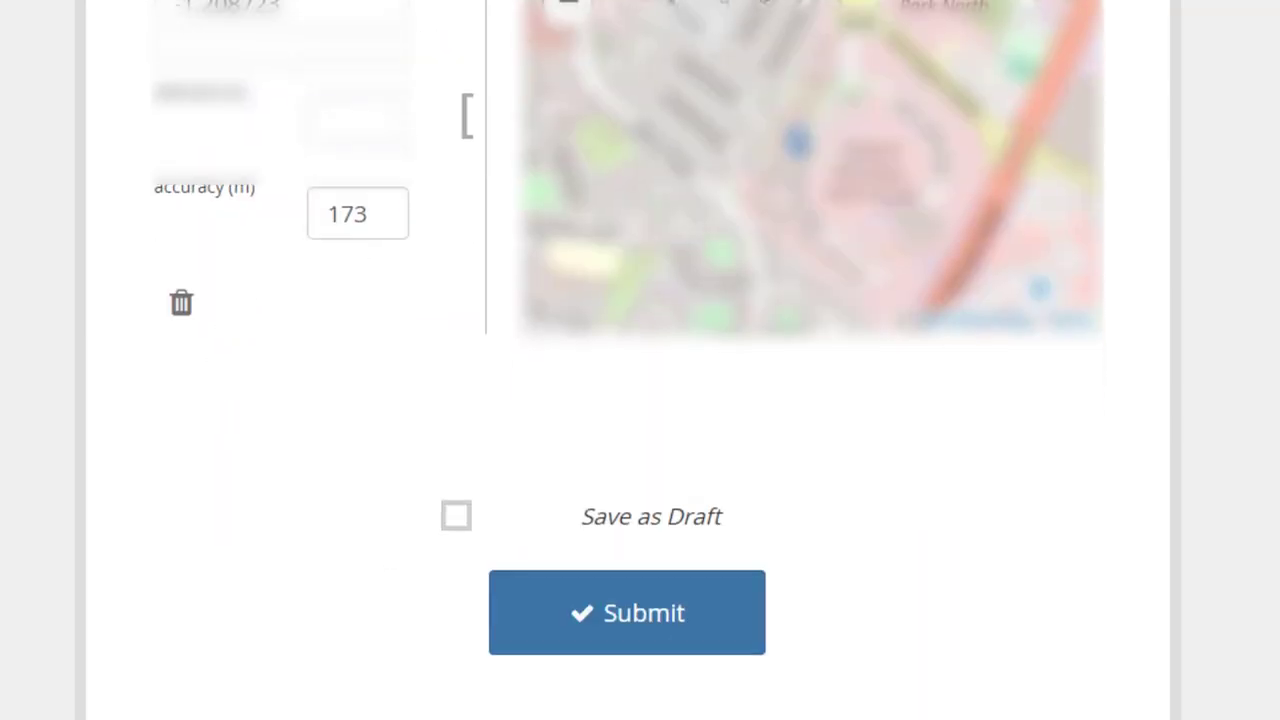
pyautogui.click(639, 615)
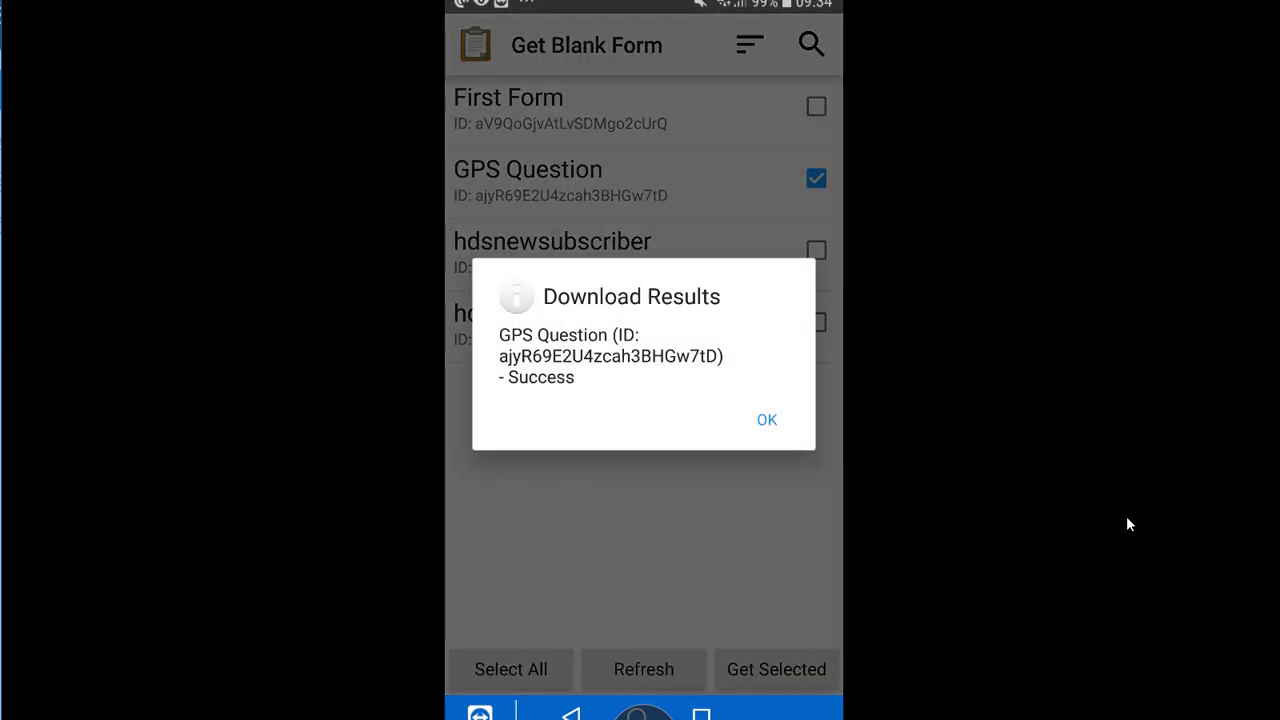
# Step: Dismiss the download results to return to ODK Collect's Main Menu
pyautogui.press('Escape')
pyautogui.press('Escape')
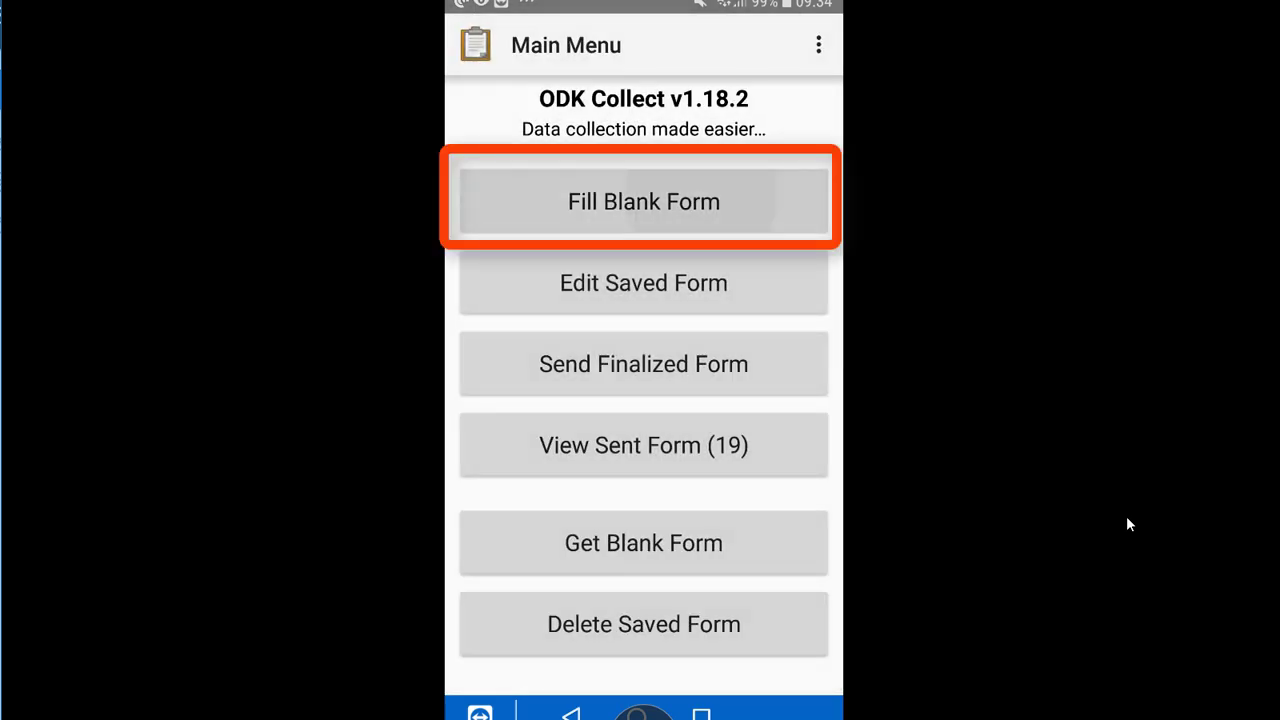